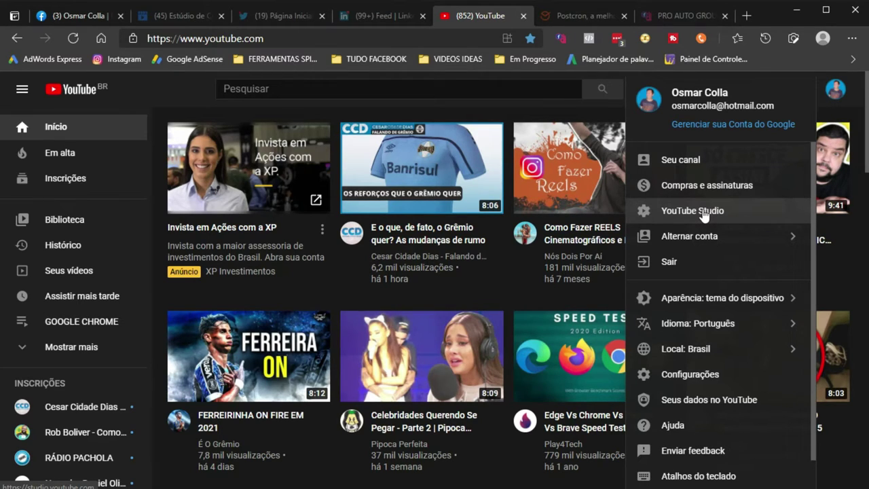
Open YouTube Studio from the account options and go to the channel's Monetização overview.
left_click(704, 216)
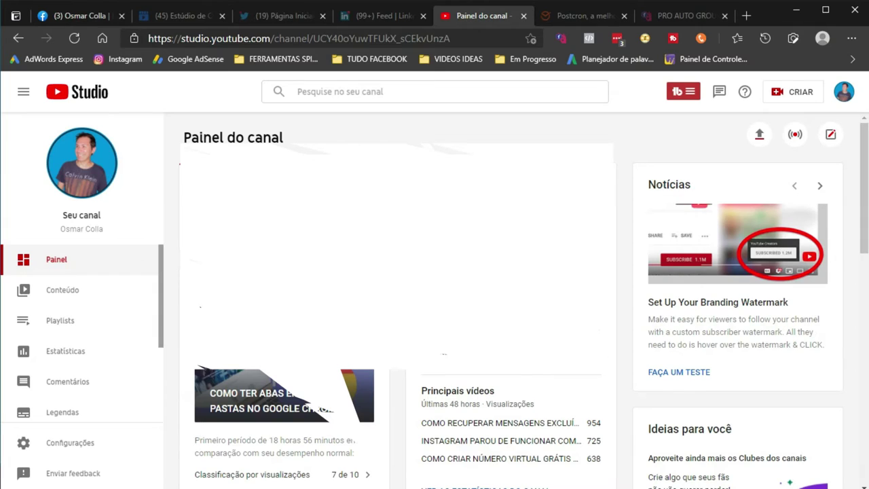
scroll(85, 319, "down", 2)
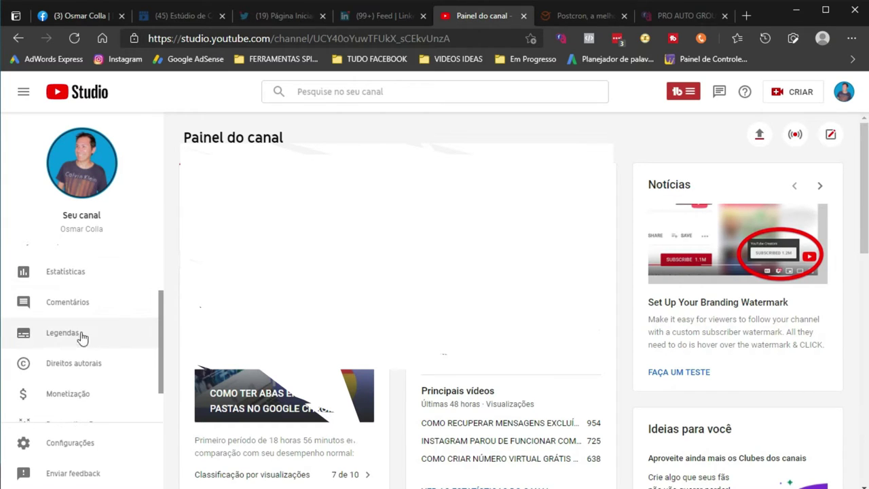
scroll(95, 285, "up", 2)
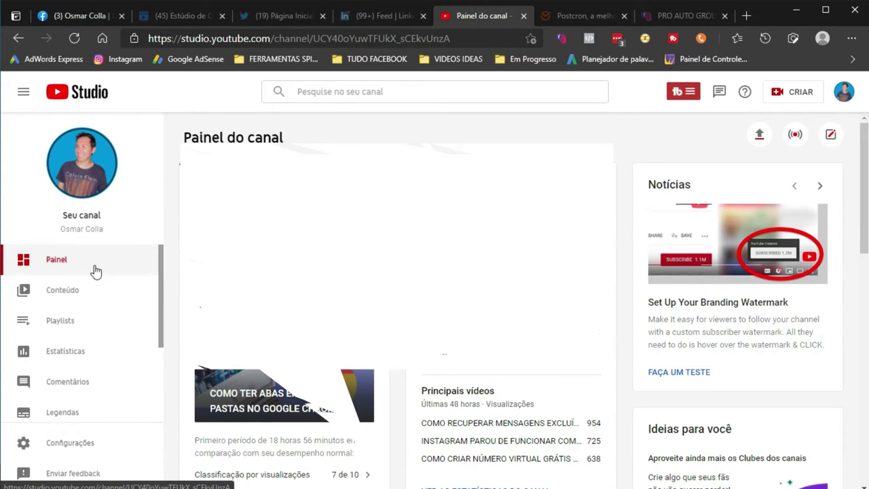
scroll(93, 272, "down", 1)
scroll(93, 283, "down", 3)
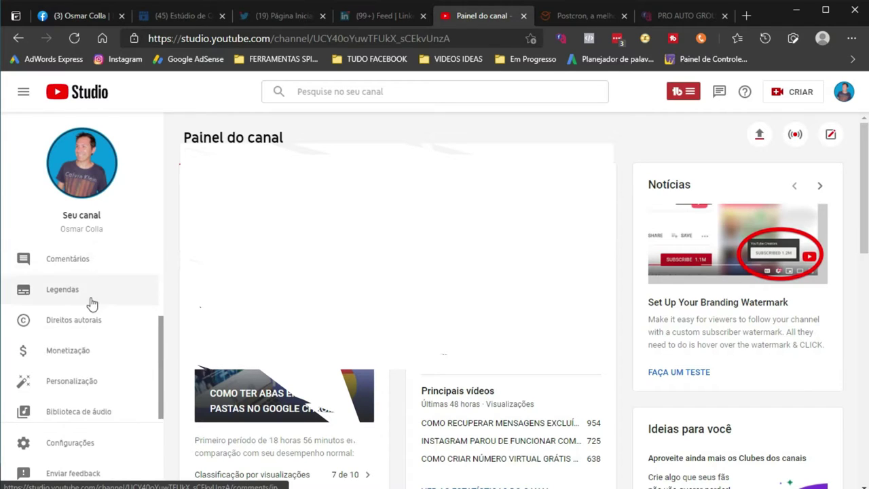
left_click(70, 346)
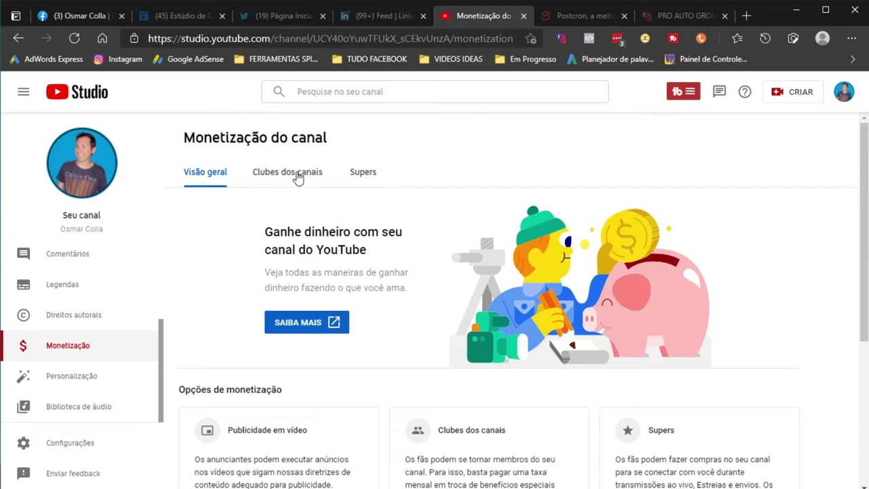
scroll(371, 190, "down", 1)
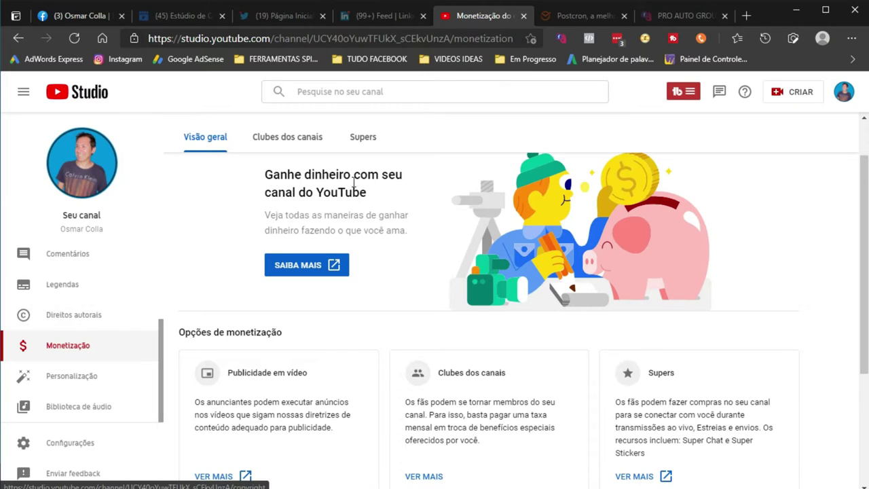
Check the channel's feature eligibility (Qualificação para recursos) in the Canal settings, then close the settings.
left_click(67, 441)
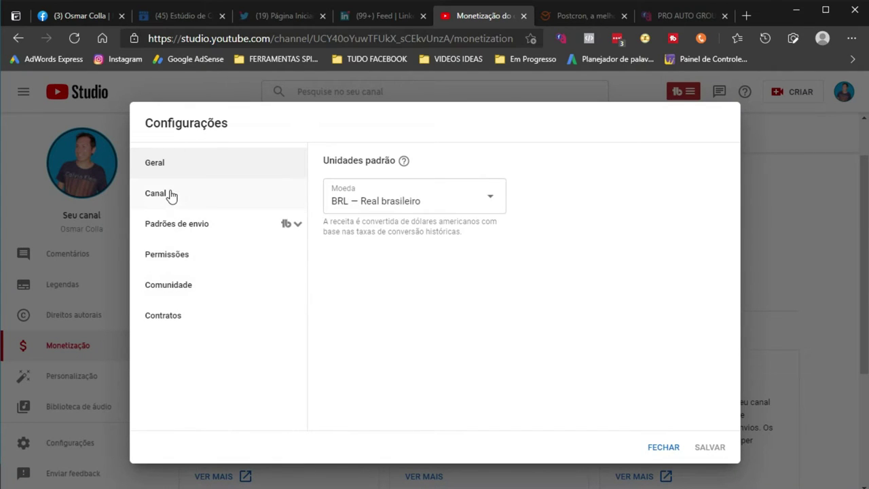
left_click(180, 197)
left_click(630, 169)
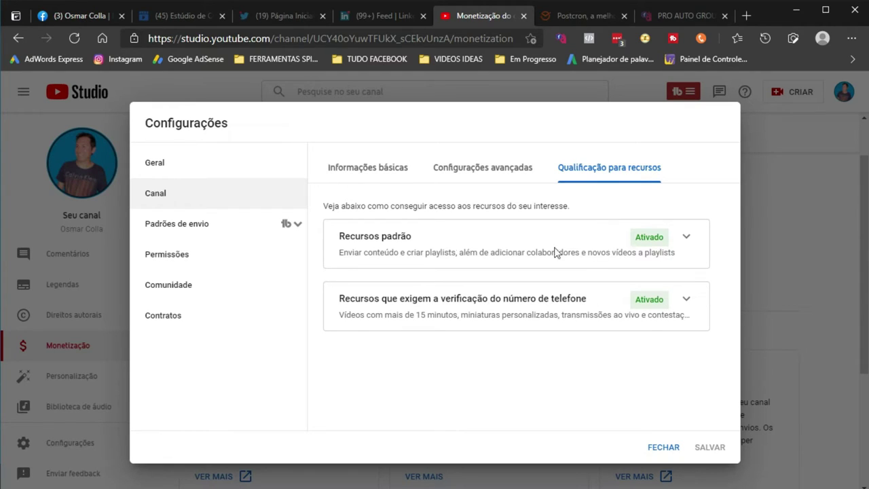
left_click(662, 447)
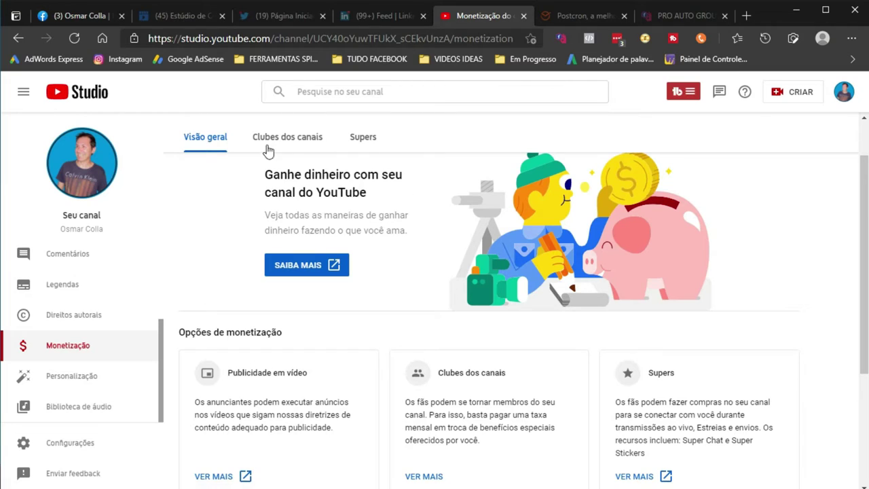
Open the Clubes dos canais monetization page and review the member list and the active membership offer.
left_click(295, 135)
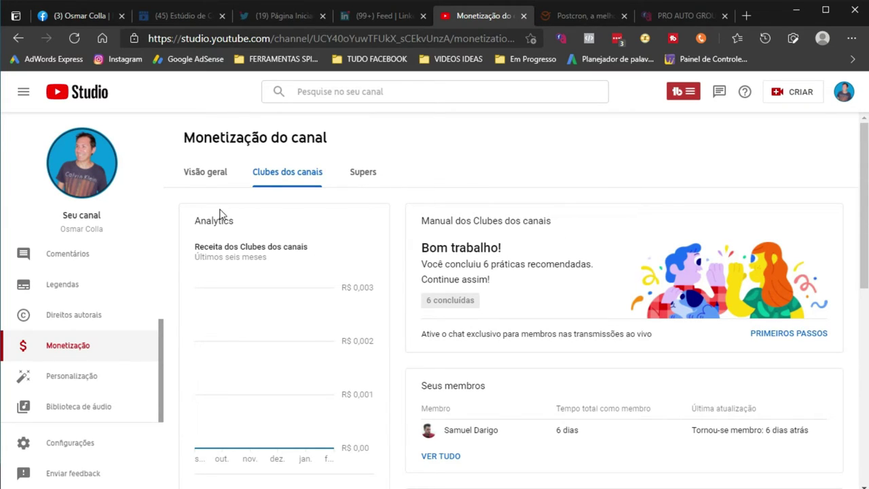
scroll(526, 263, "down", 2)
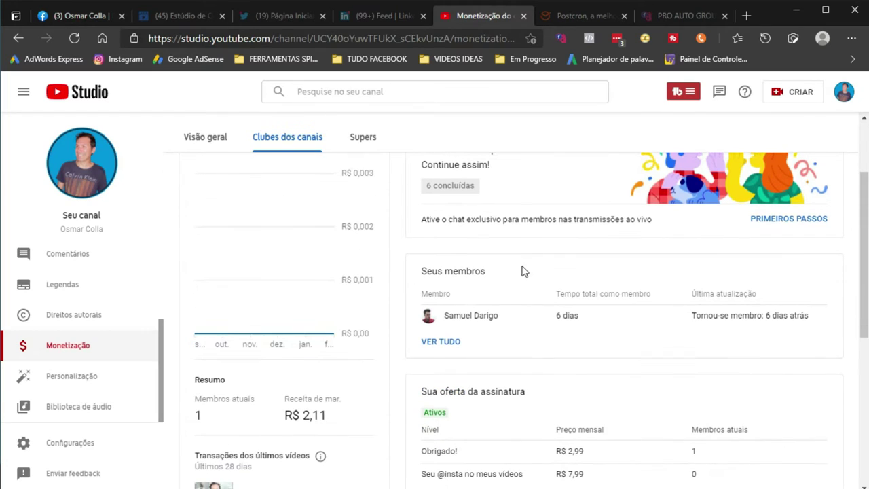
scroll(489, 260, "down", 3)
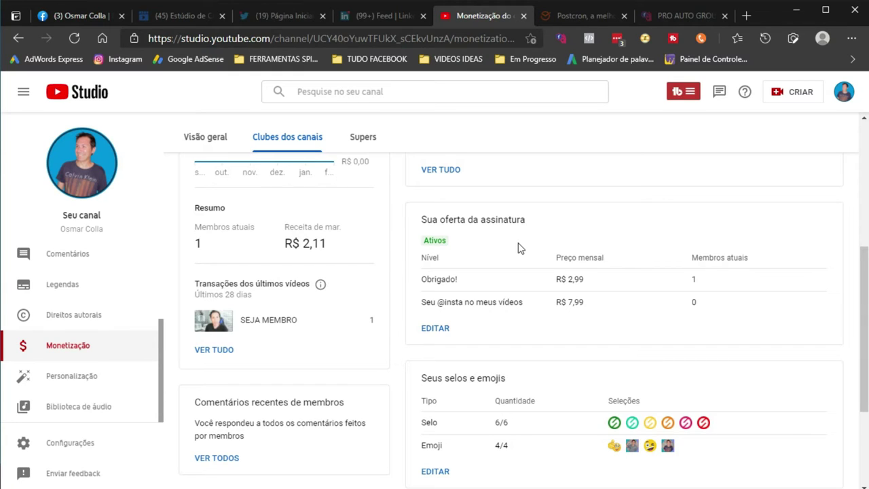
scroll(518, 248, "up", 2)
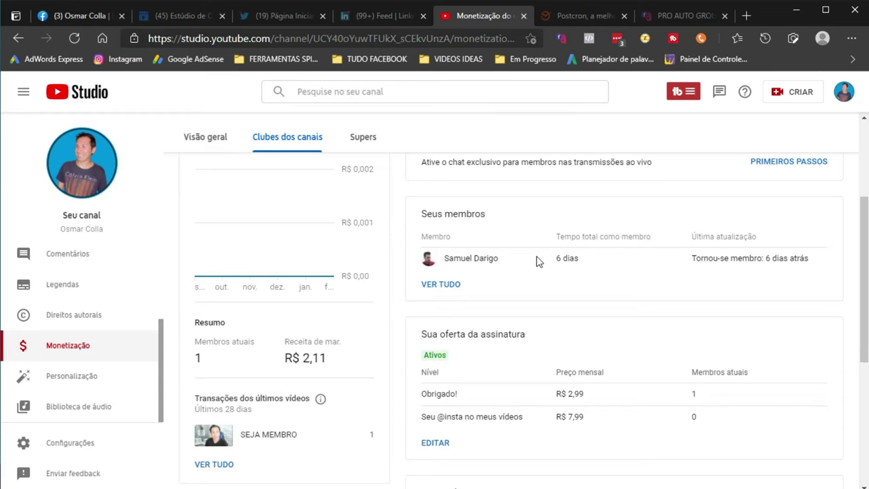
scroll(526, 263, "up", 2)
scroll(526, 263, "down", 3)
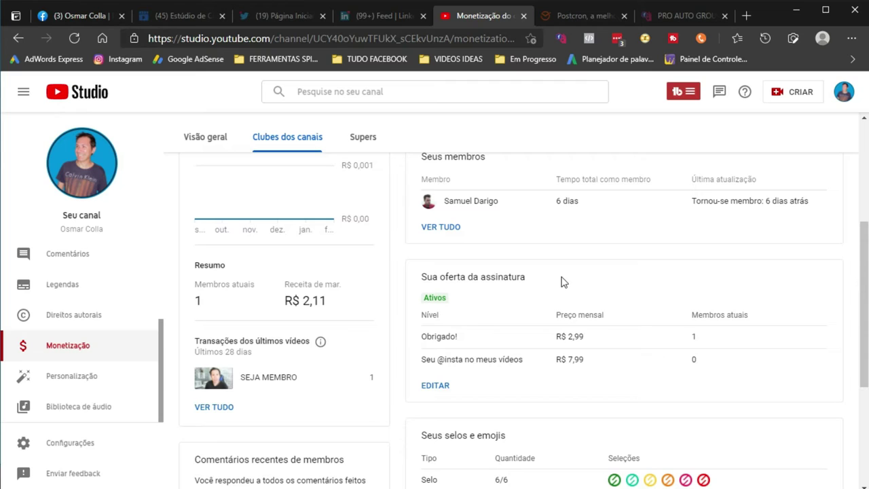
scroll(560, 282, "up", 1)
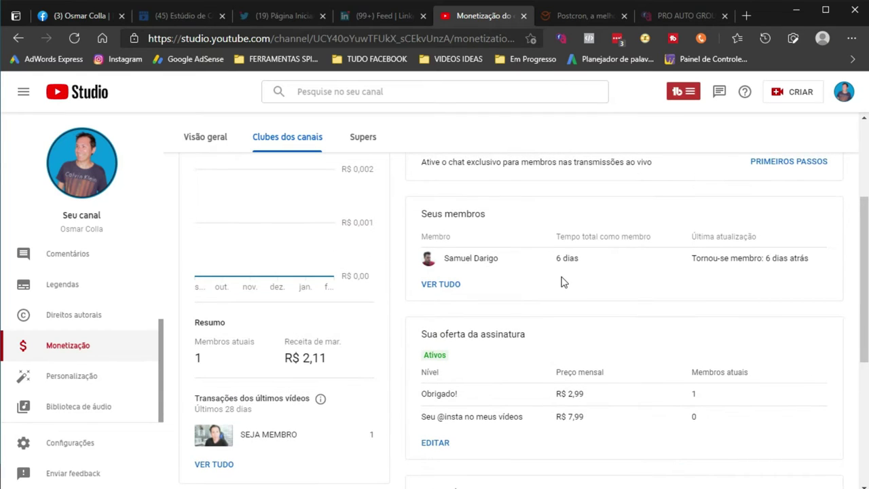
scroll(562, 282, "down", 1)
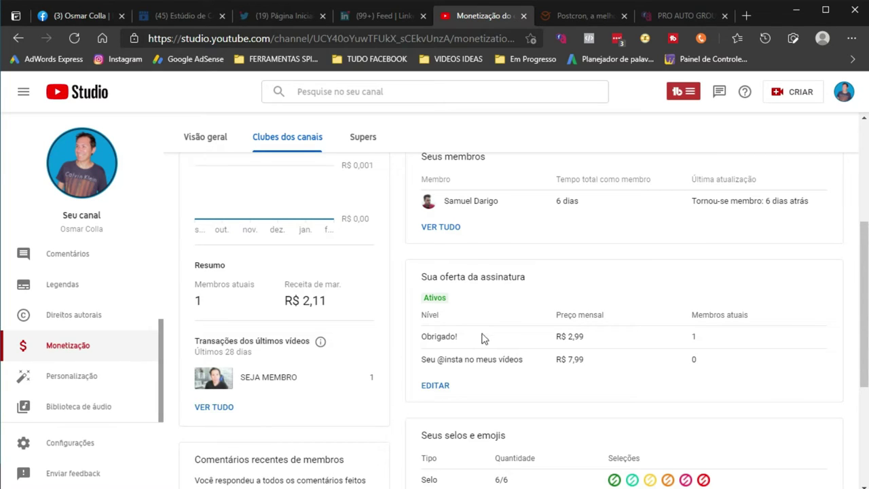
scroll(528, 290, "up", 1)
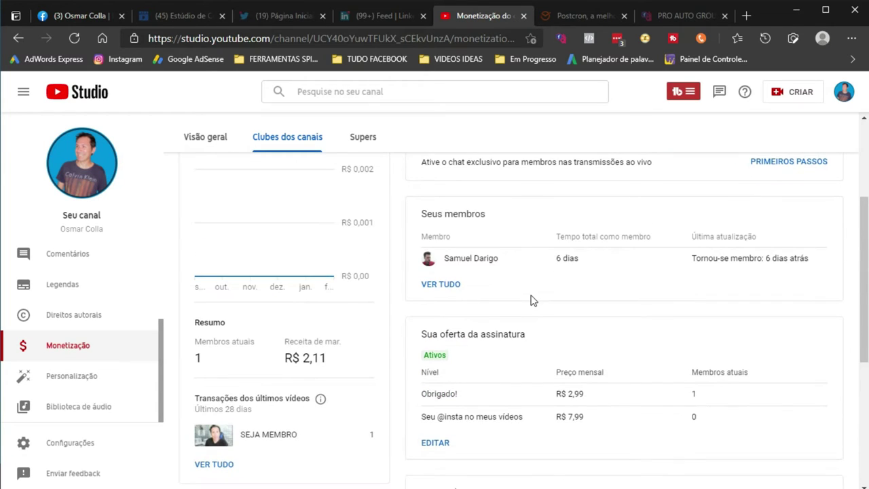
scroll(268, 244, "up", 1)
scroll(245, 197, "up", 1)
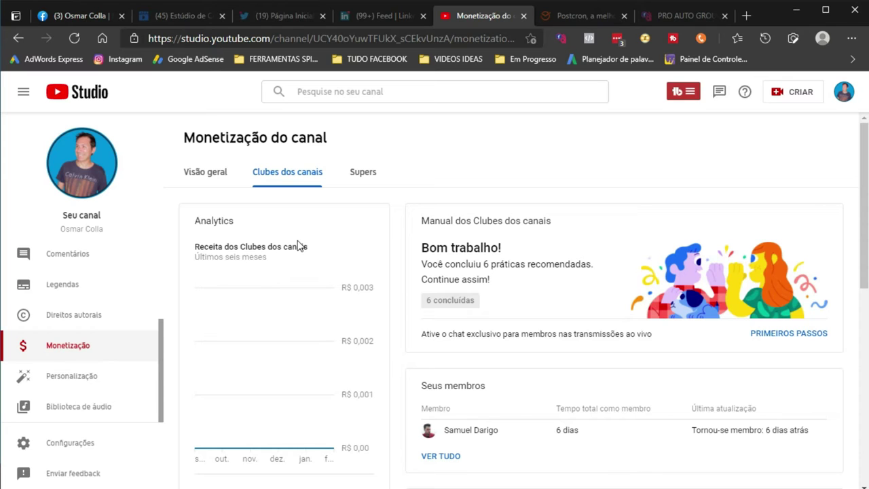
Examine the membership revenue analytics, the level prices and the badge and emoji selections.
scroll(298, 245, "down", 1)
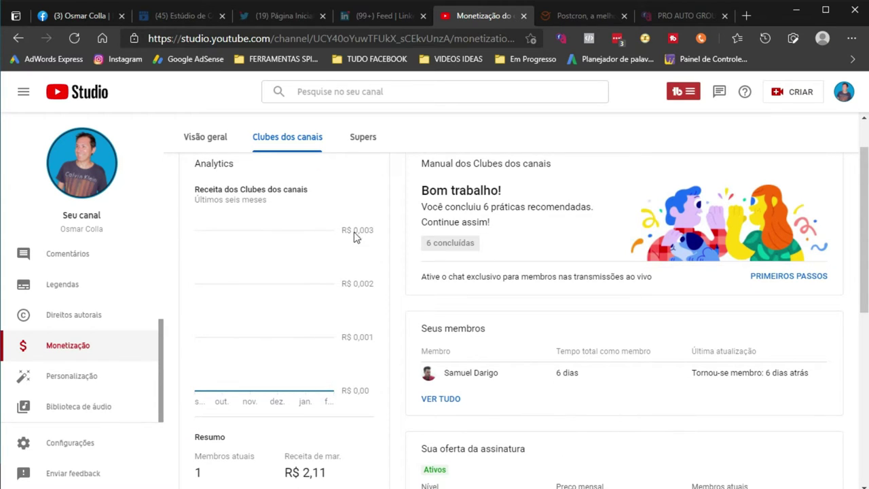
scroll(302, 236, "down", 1)
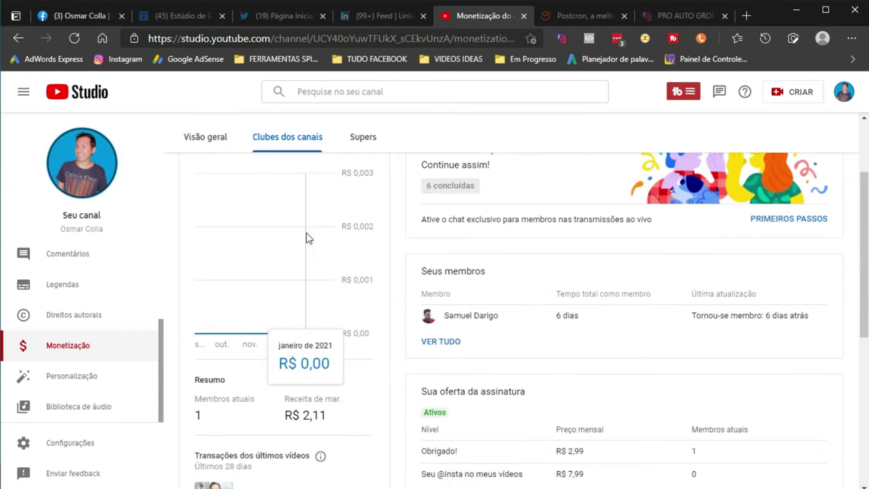
scroll(596, 238, "down", 2)
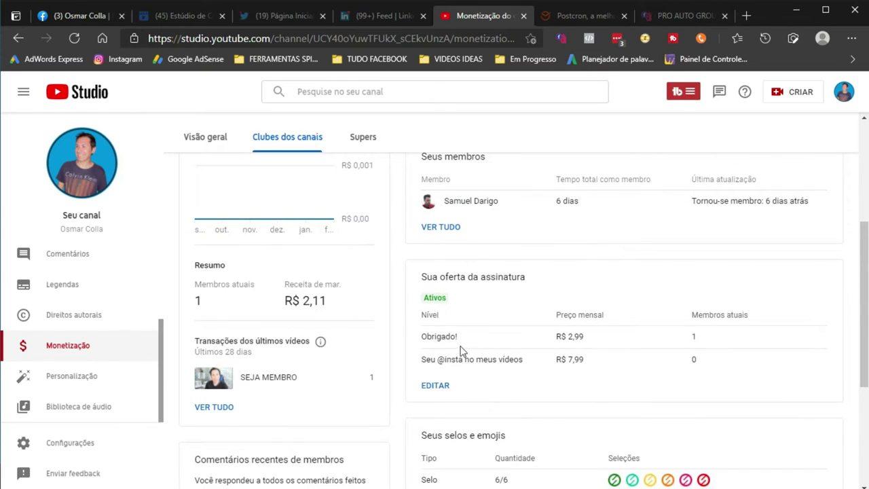
scroll(608, 316, "down", 3)
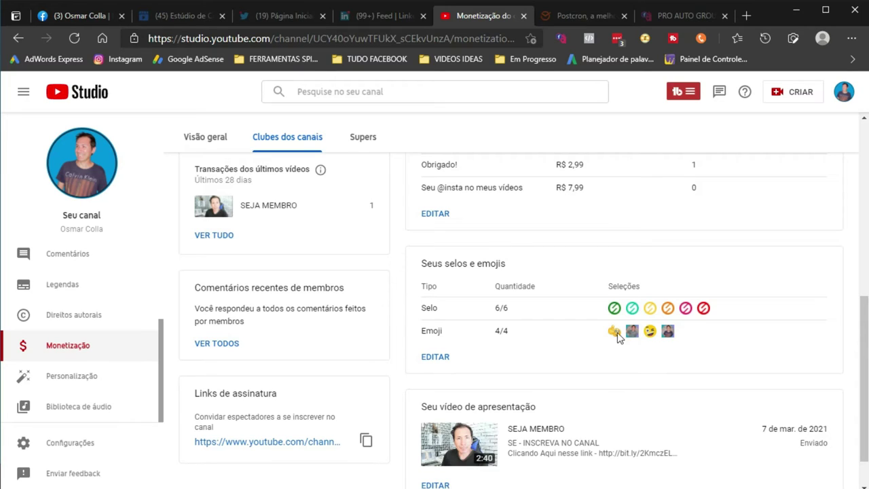
Open the badges and emojis for editing and review the upload options and the badge for each membership duration.
left_click(438, 356)
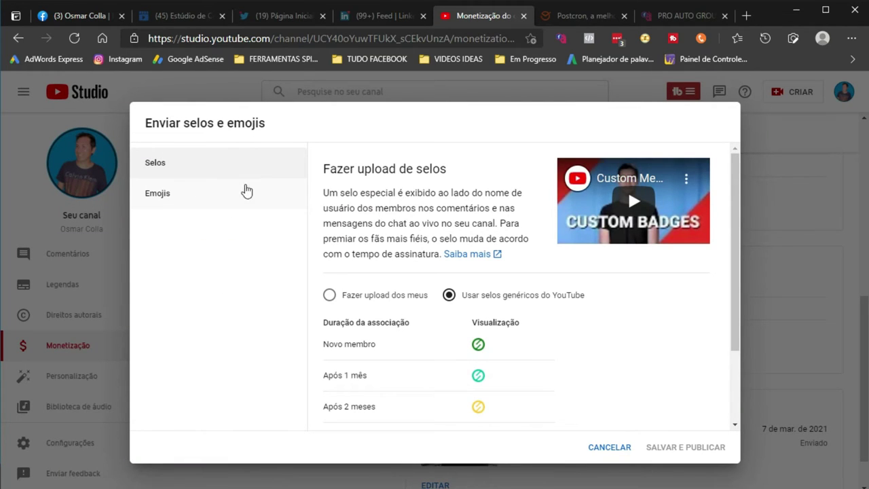
scroll(408, 210, "down", 2)
scroll(401, 230, "up", 2)
scroll(475, 217, "down", 3)
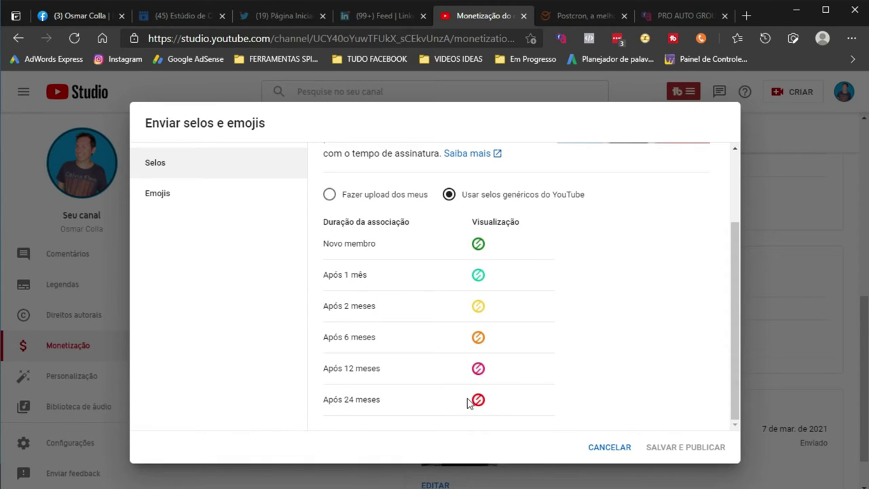
scroll(485, 335, "up", 3)
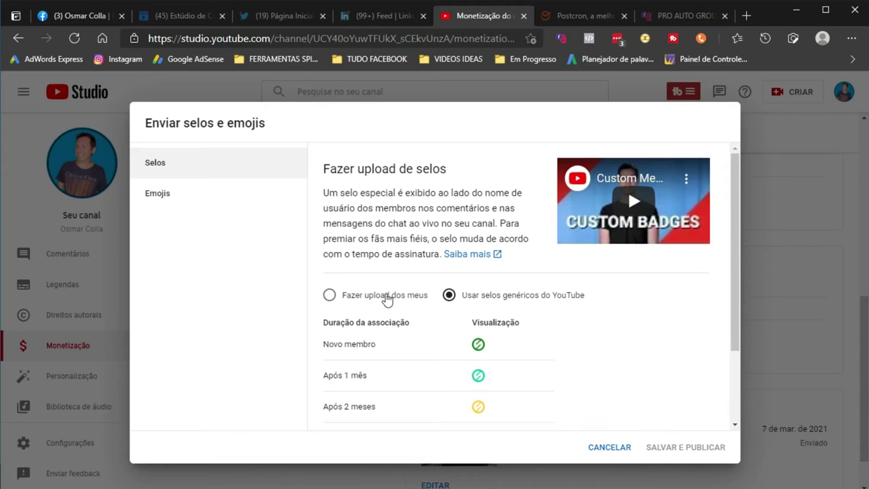
scroll(450, 291, "down", 2)
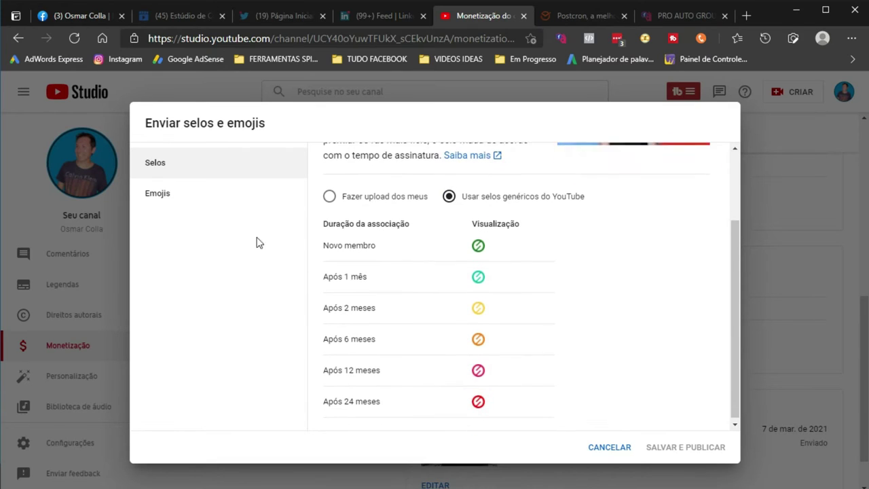
Review the emoji upload requirements, the named emojis and the advanced group name option, then close the editor without saving.
left_click(160, 195)
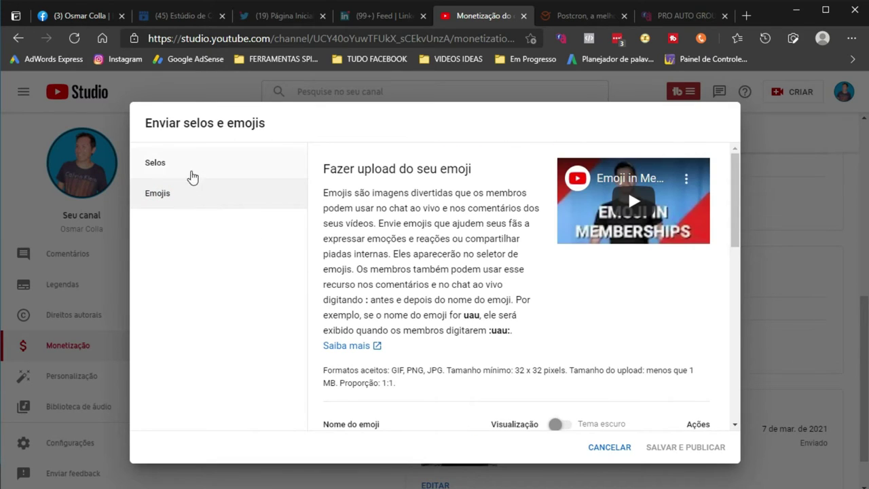
scroll(448, 294, "down", 2)
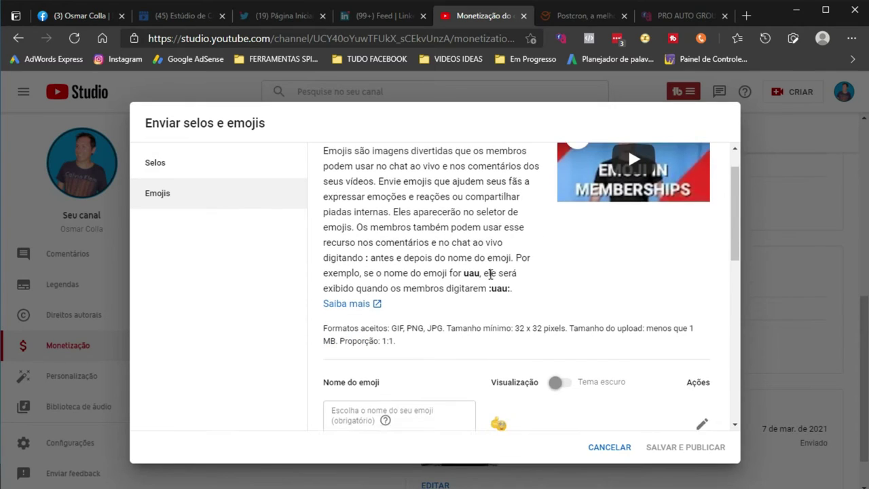
scroll(466, 299, "down", 2)
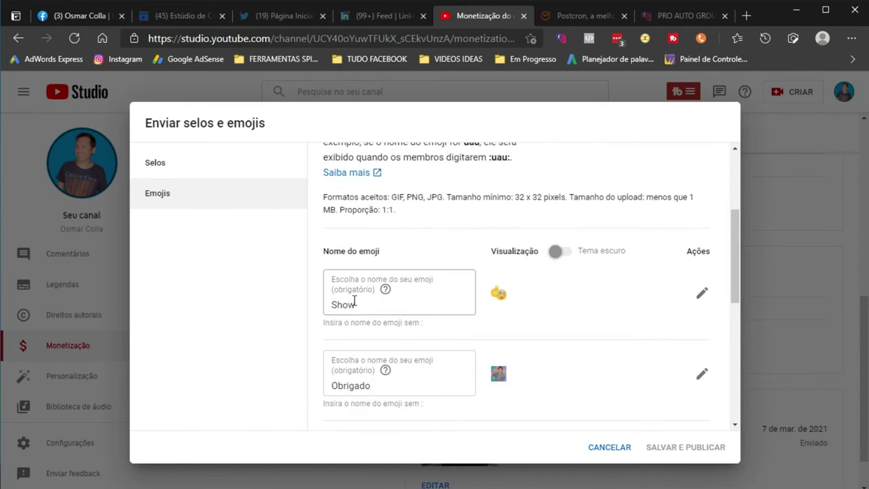
scroll(425, 294, "down", 1)
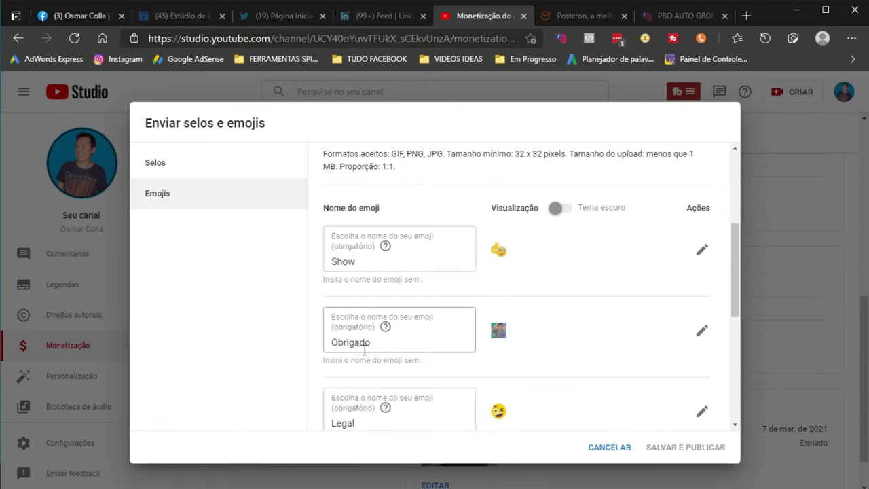
scroll(414, 336, "down", 2)
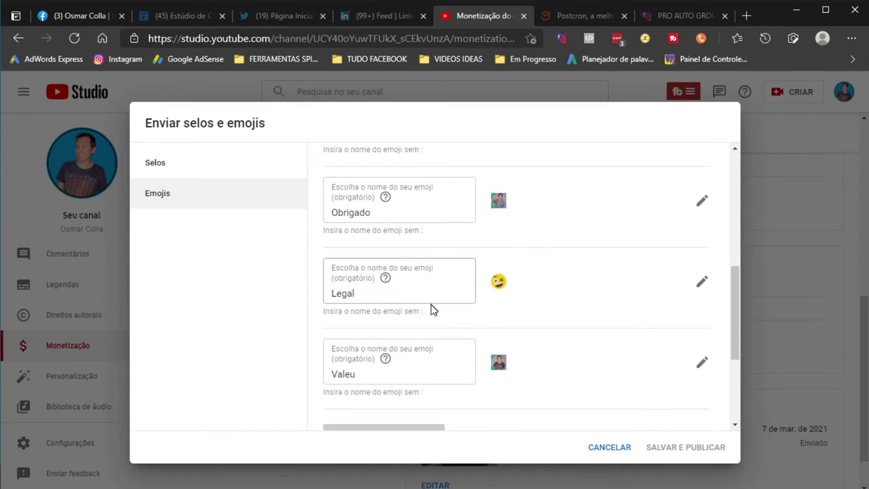
scroll(384, 321, "down", 1)
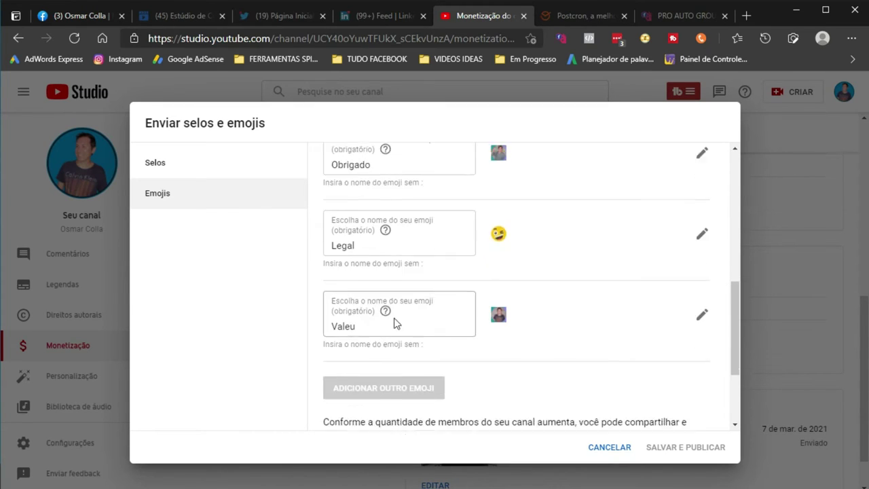
scroll(383, 320, "down", 3)
scroll(499, 293, "down", 1)
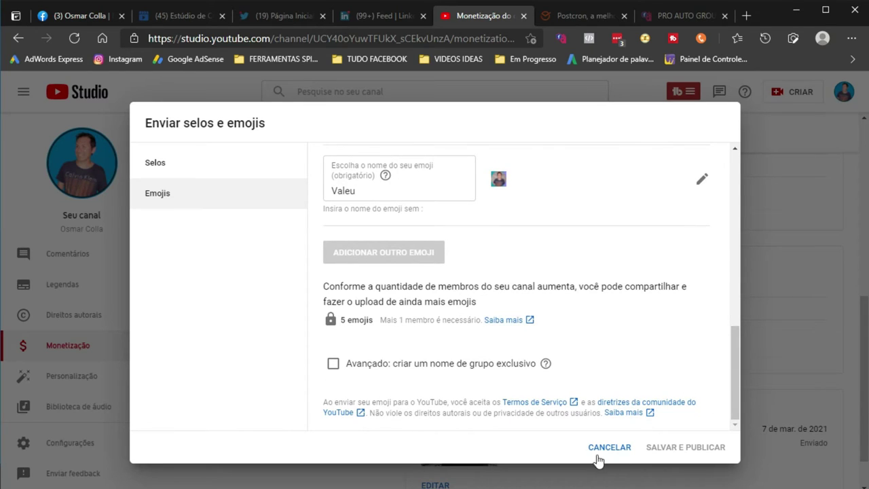
scroll(429, 193, "up", 3)
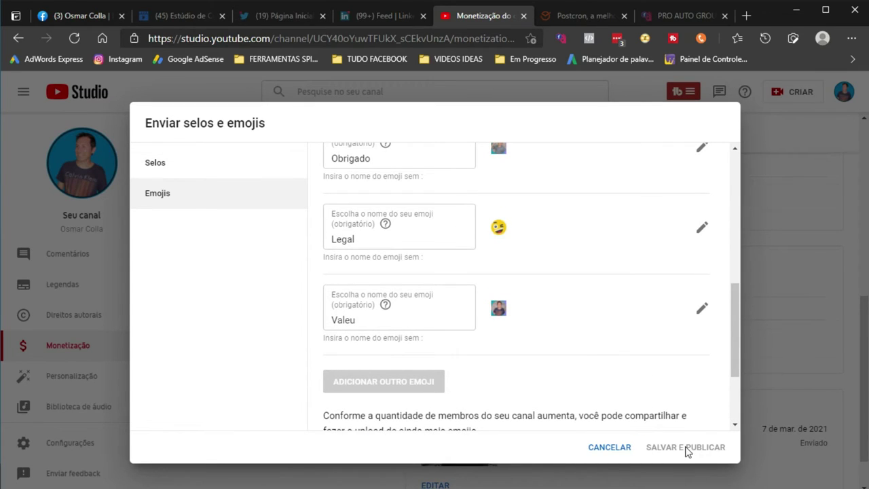
left_click(613, 448)
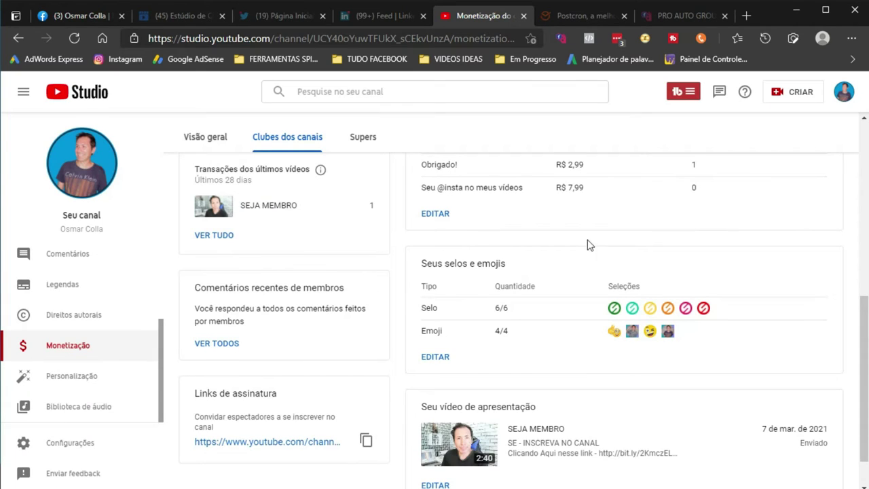
Examine the presentation video, recent member comments, membership link, member list and membership offer on the Clubes dos canais page.
scroll(588, 252, "down", 2)
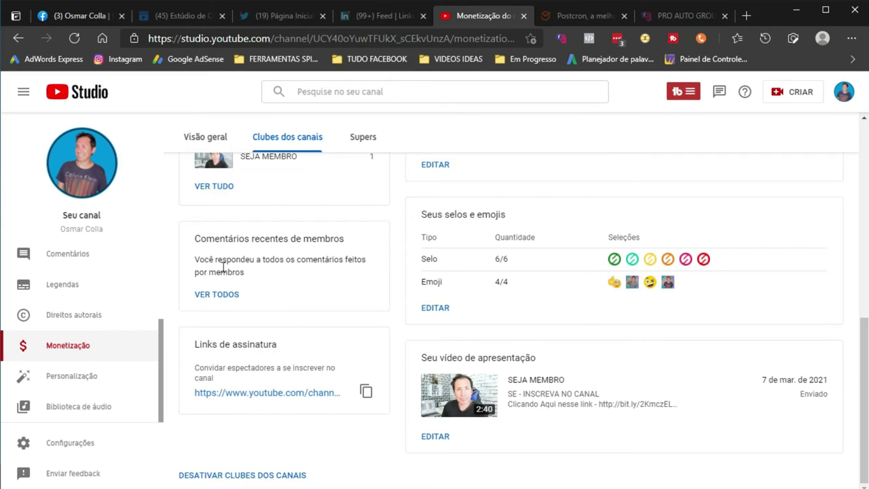
scroll(294, 278, "up", 2)
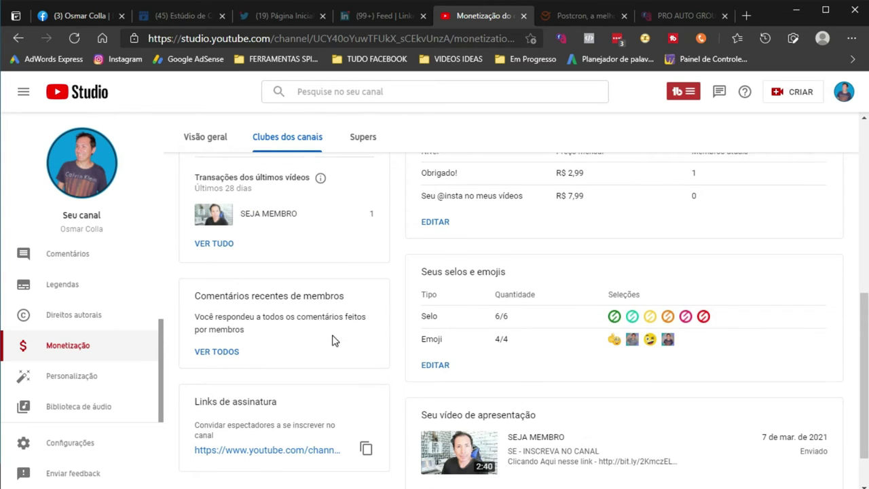
scroll(333, 341, "down", 2)
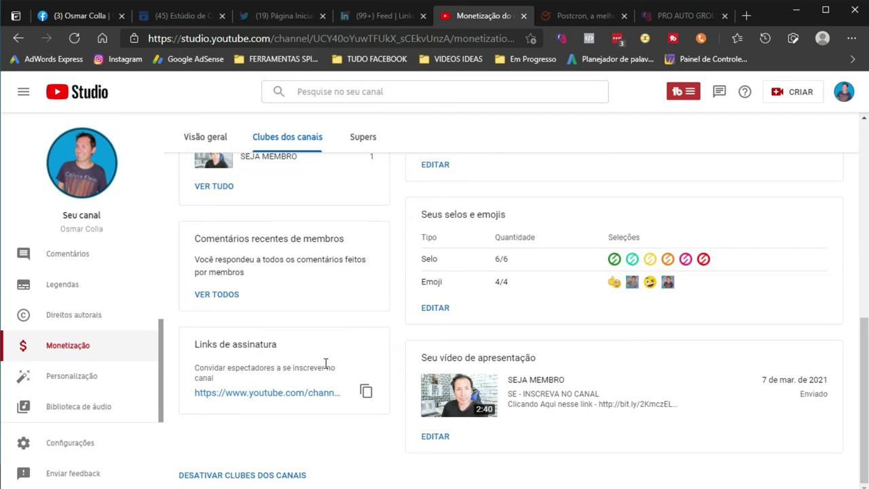
scroll(343, 350, "up", 2)
scroll(343, 350, "up", 1)
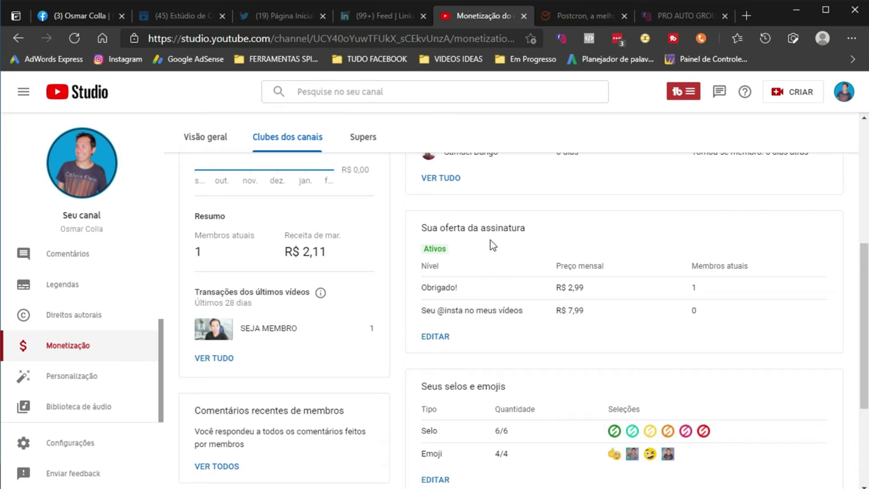
scroll(610, 239, "up", 5)
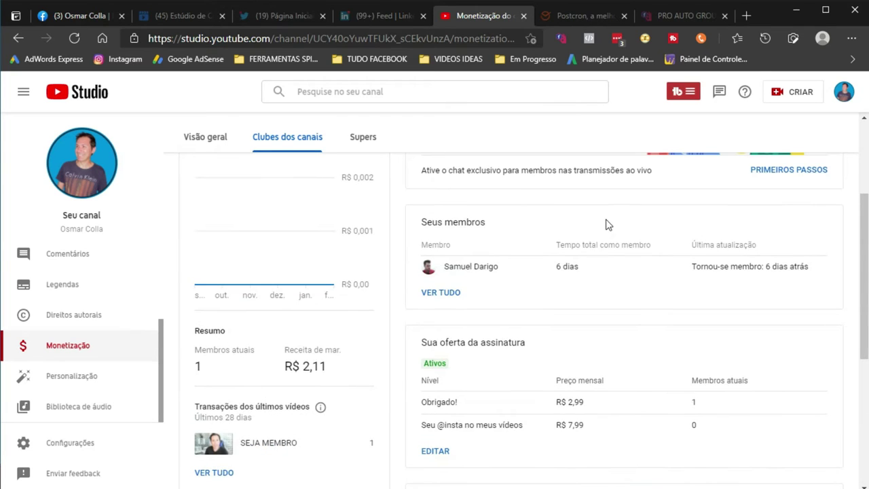
scroll(609, 224, "down", 5)
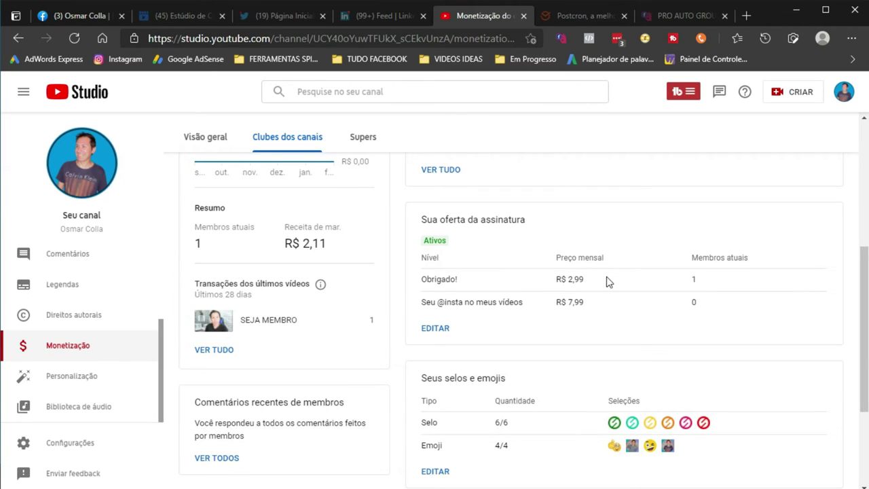
scroll(604, 281, "up", 3)
scroll(605, 281, "down", 2)
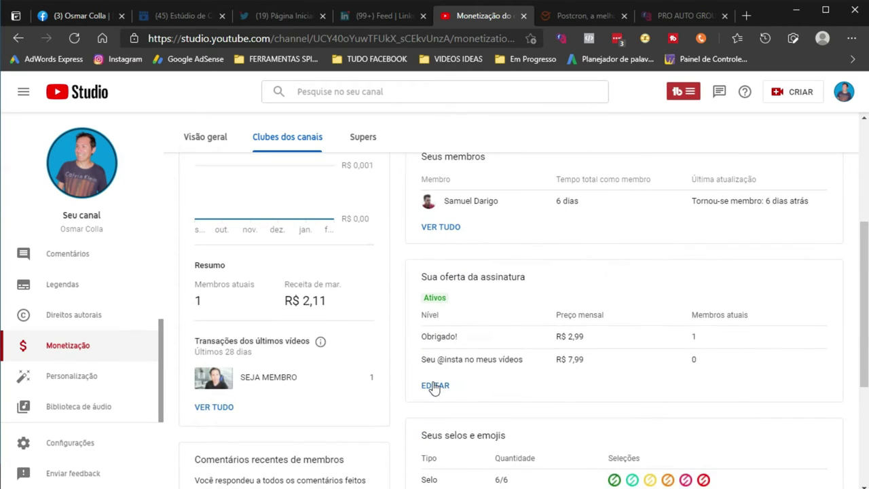
Open the membership offer for editing and review the suggested price tiers and benefit ideas under Como funciona.
left_click(641, 266)
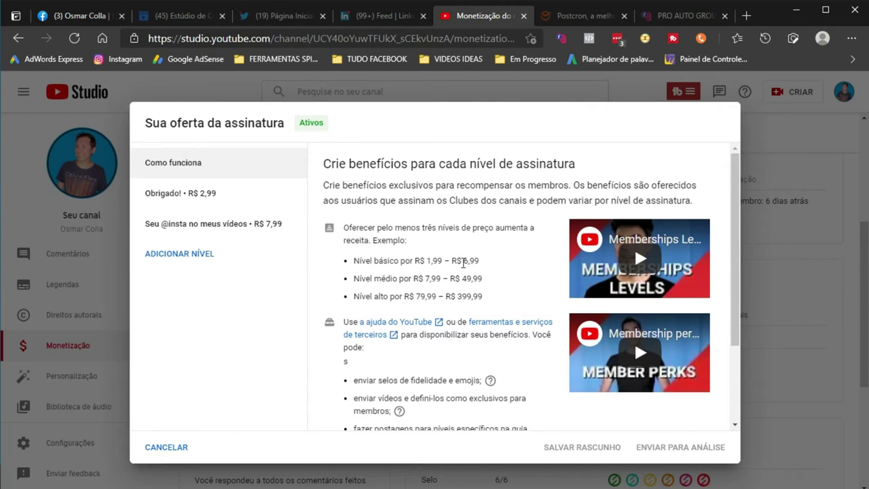
scroll(493, 273, "down", 2)
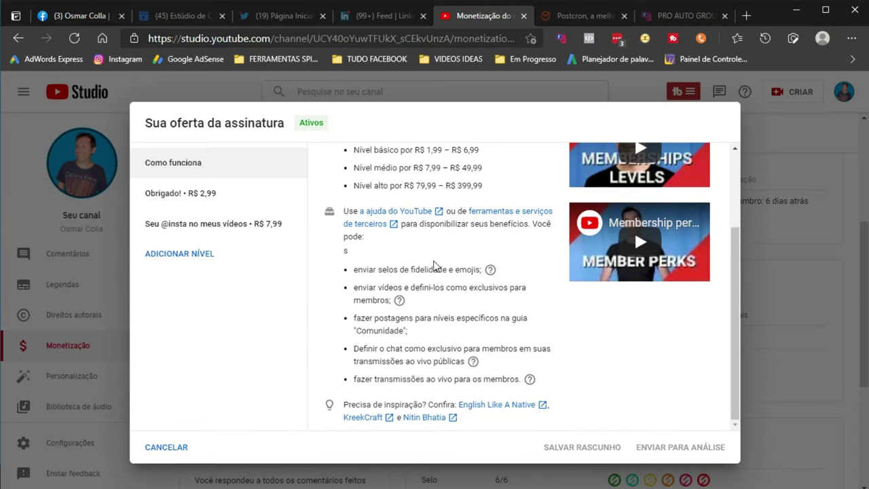
scroll(444, 283, "up", 2)
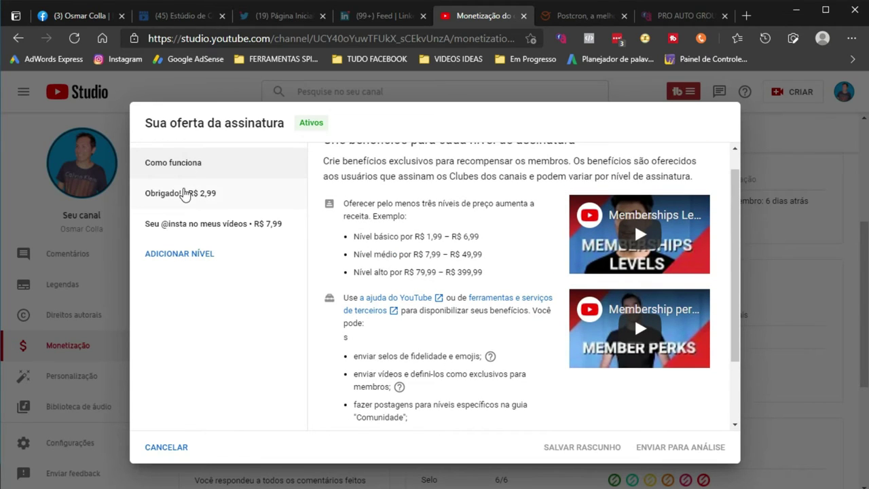
Open the Obrigado! level and review its name, monthly price and member benefits.
left_click(201, 196)
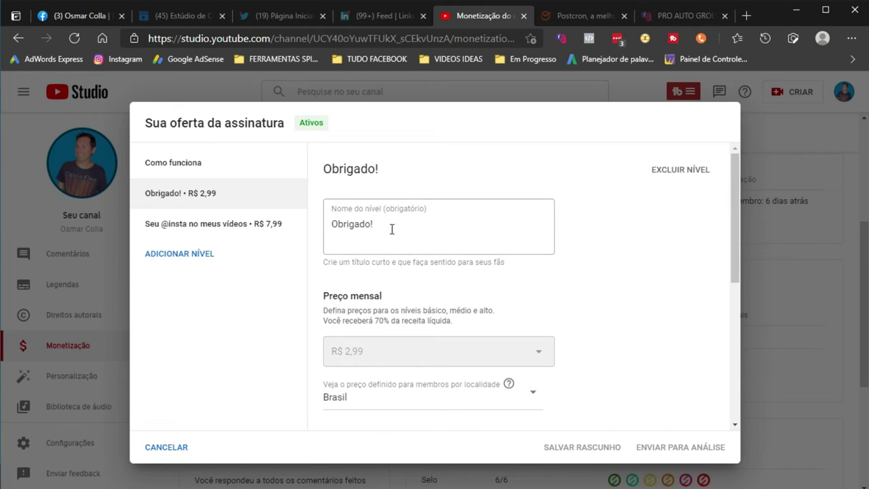
scroll(516, 217, "down", 2)
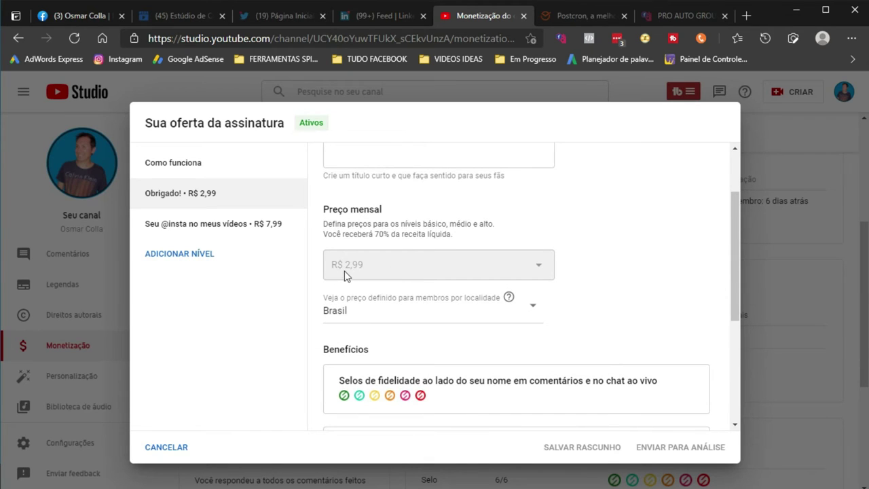
scroll(522, 246, "down", 3)
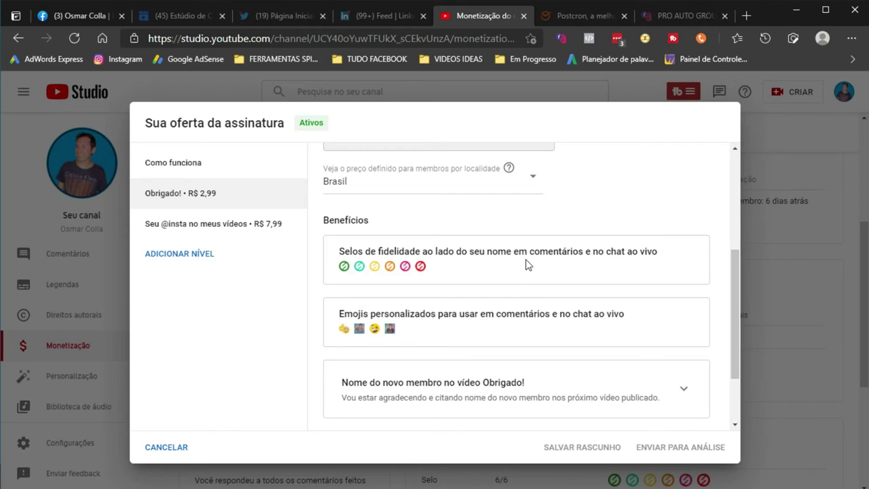
scroll(510, 278, "down", 2)
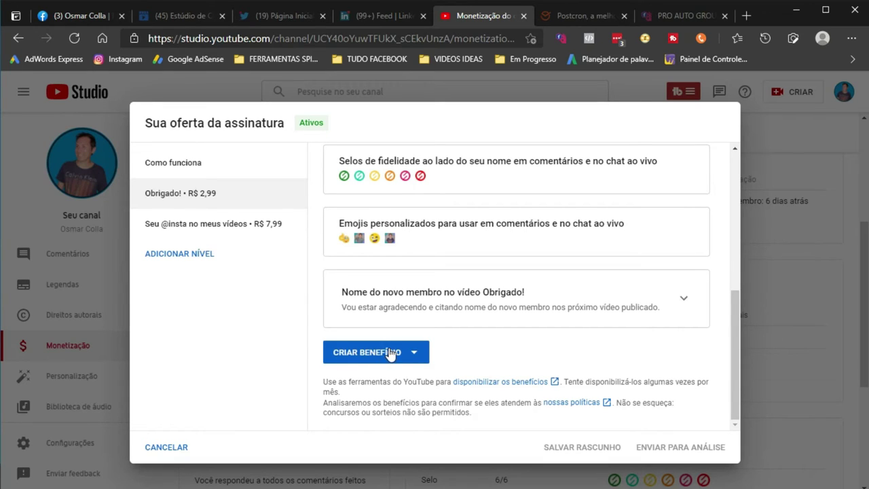
Review the benefit types that can be created for the Obrigado! level, and close the list without choosing one.
left_click(415, 354)
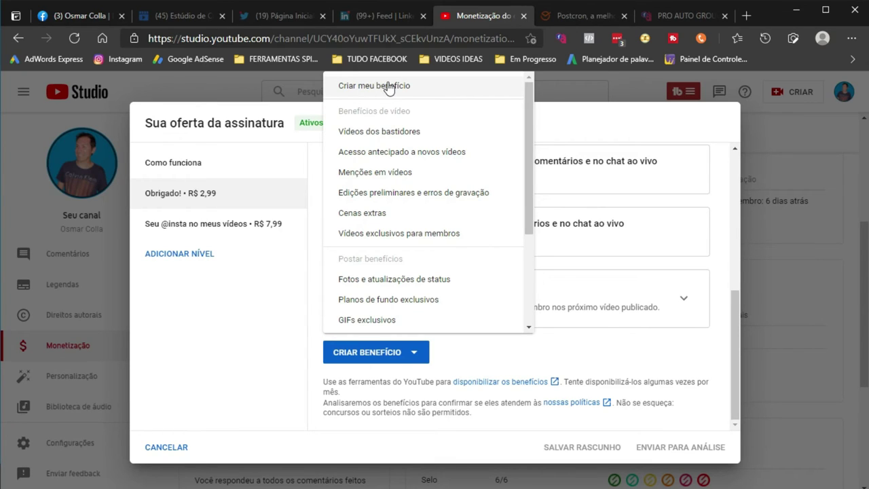
left_click(663, 115)
scroll(476, 242, "up", 2)
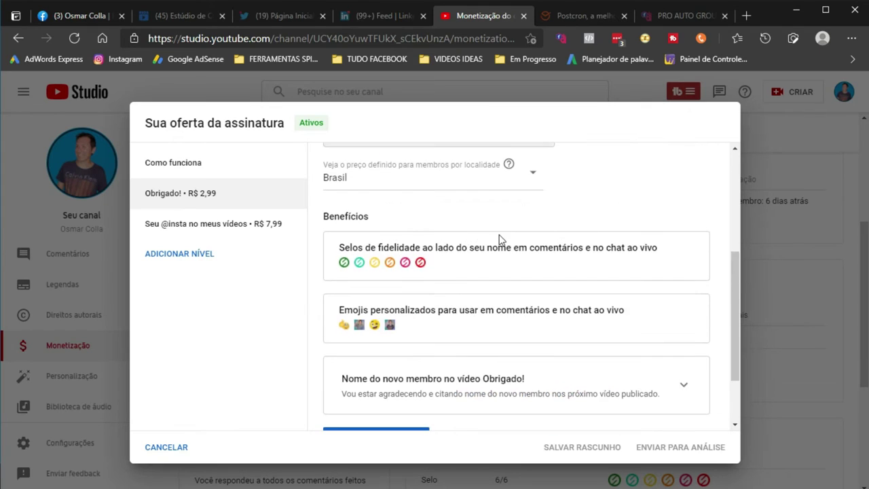
scroll(500, 239, "up", 3)
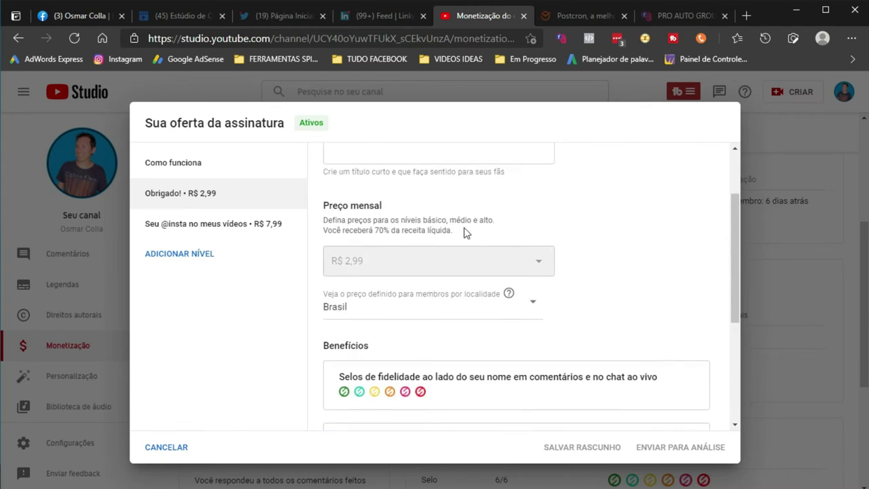
left_click(213, 224)
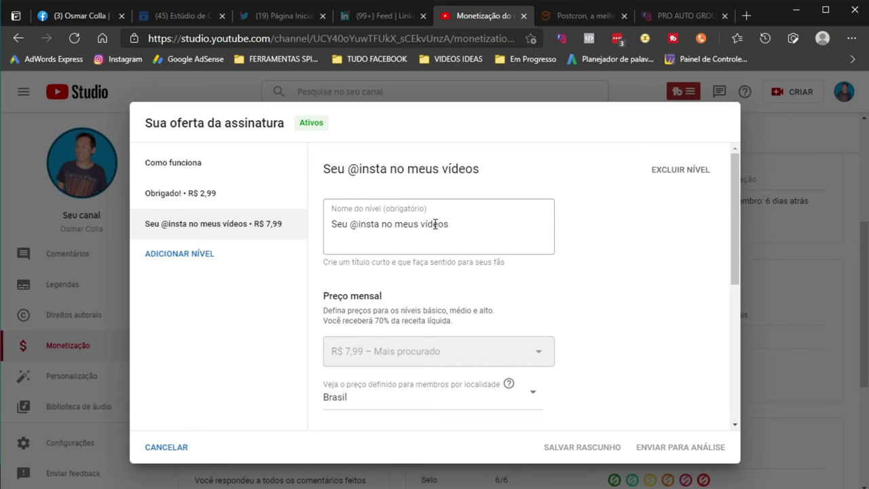
scroll(506, 241, "down", 1)
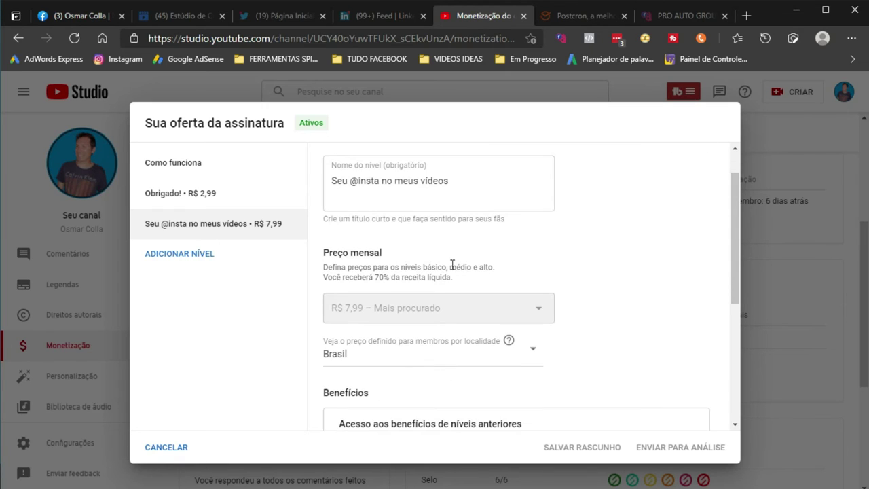
scroll(537, 259, "down", 1)
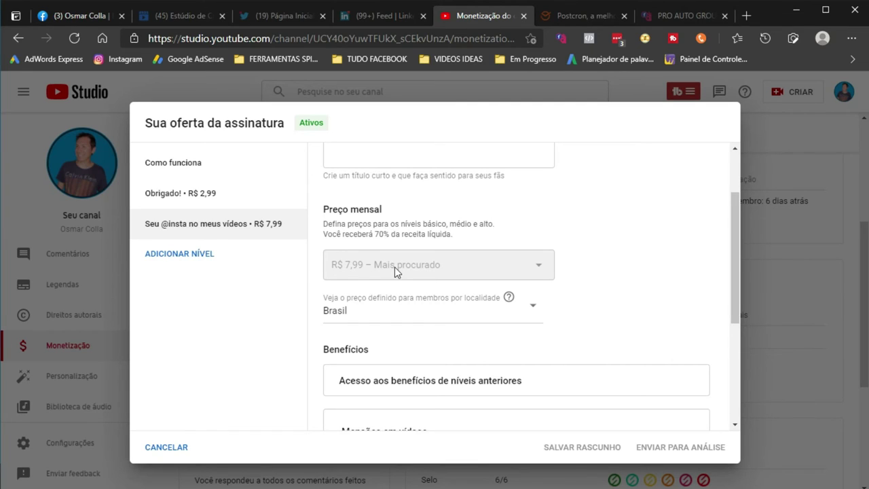
scroll(442, 285, "down", 2)
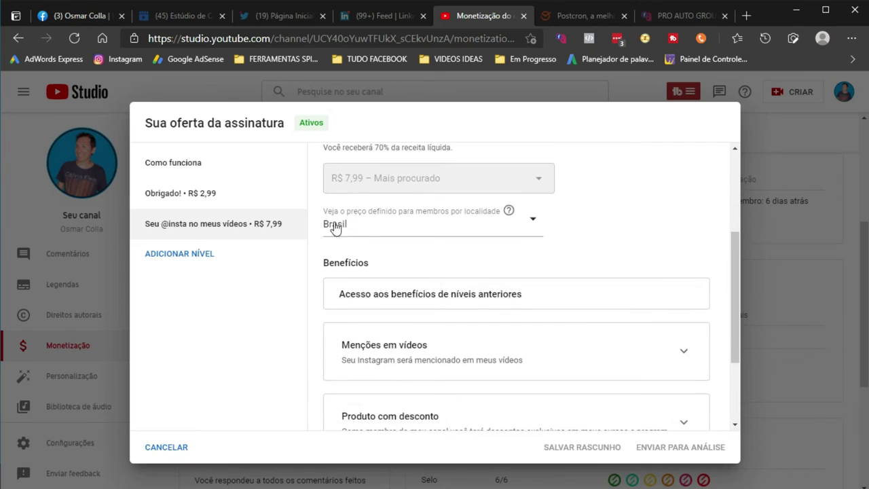
scroll(500, 231, "down", 2)
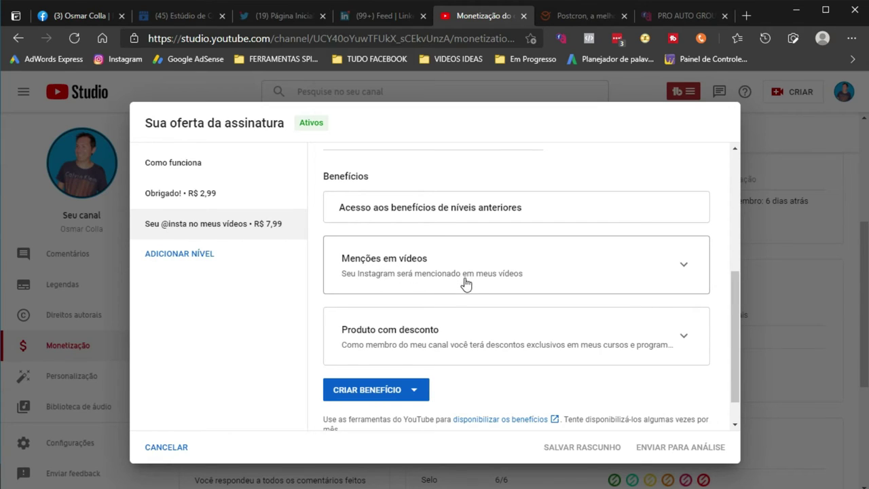
scroll(459, 297, "down", 1)
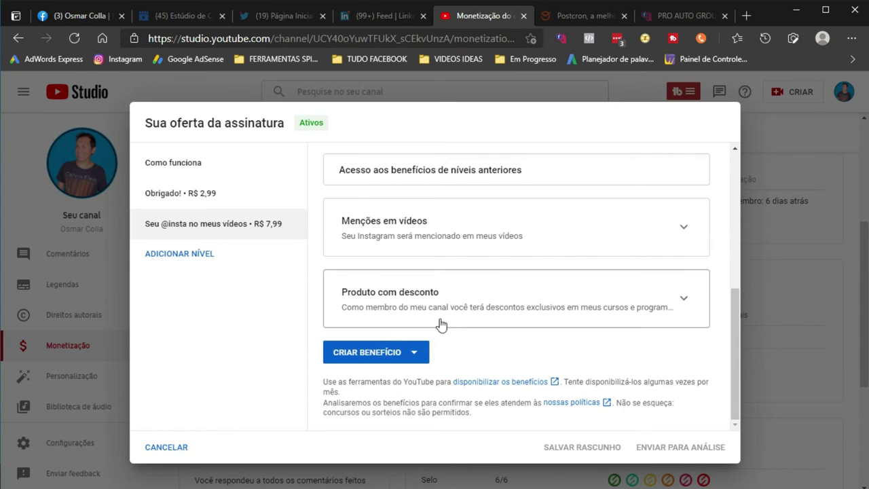
Recheck the level's benefits, price and name, then close the membership offer editor without saving.
scroll(434, 285, "up", 2)
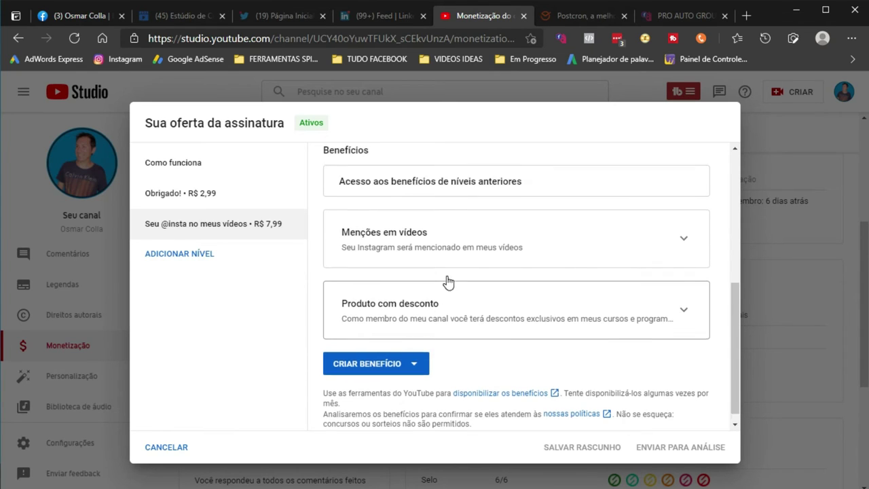
scroll(459, 253, "up", 1)
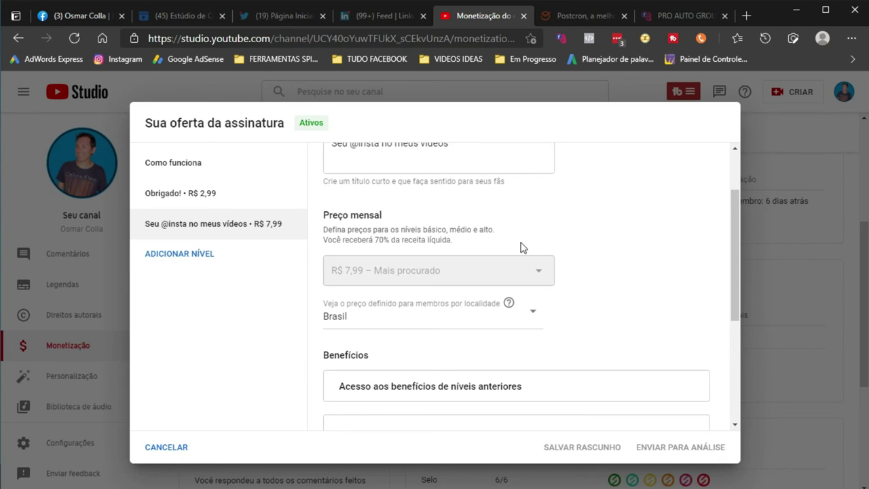
scroll(431, 211, "up", 2)
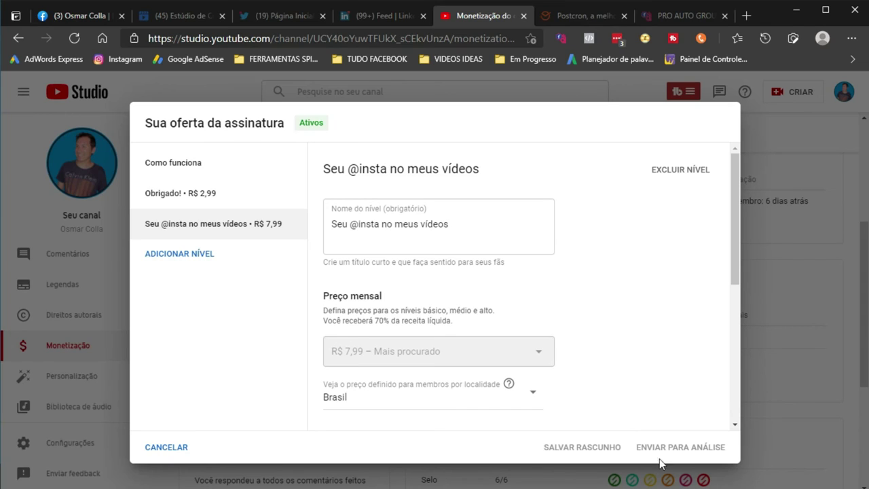
left_click(169, 446)
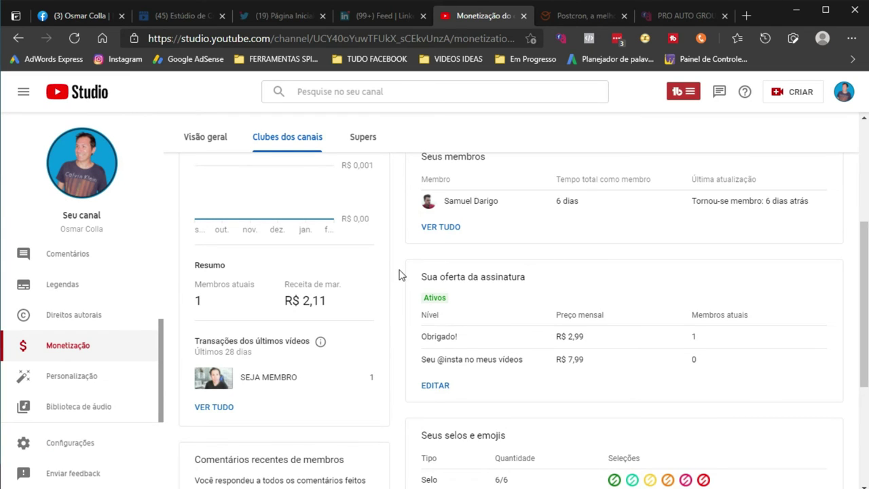
Review the Clubes dos canais overview again, from the best-practices guide to the membership offer, badges and emojis.
scroll(389, 278, "up", 4)
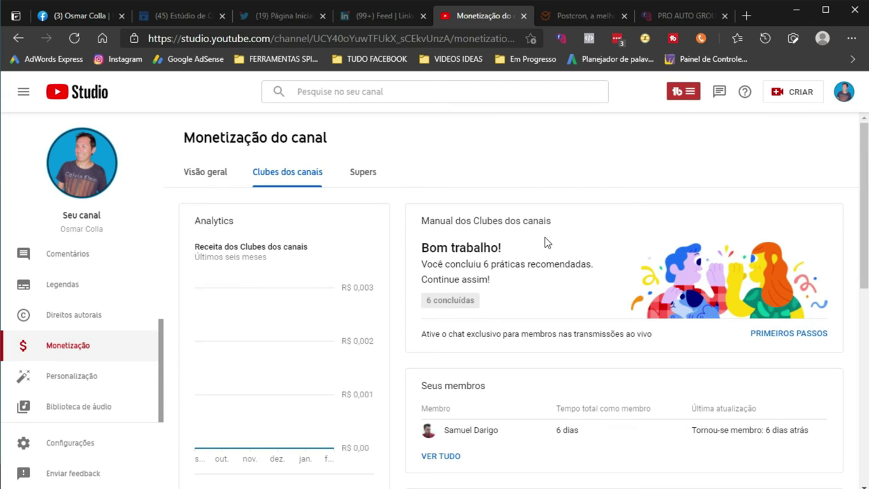
scroll(544, 242, "down", 1)
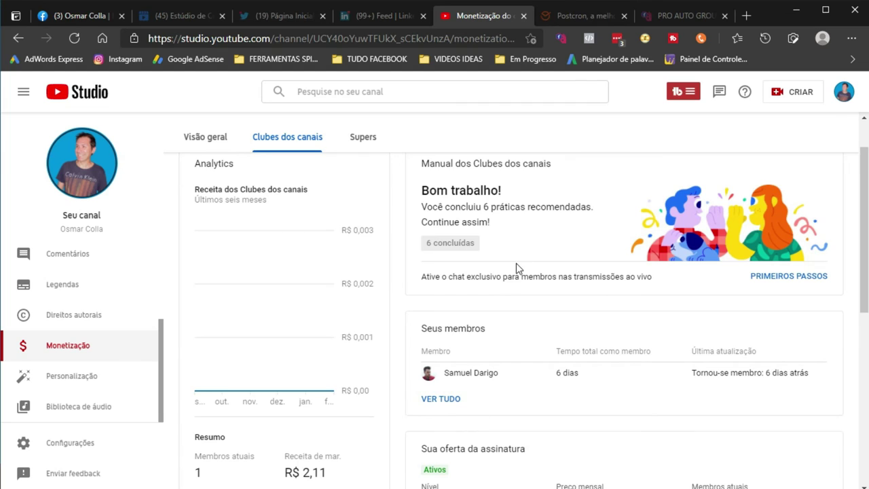
scroll(516, 268, "down", 1)
scroll(516, 325, "down", 3)
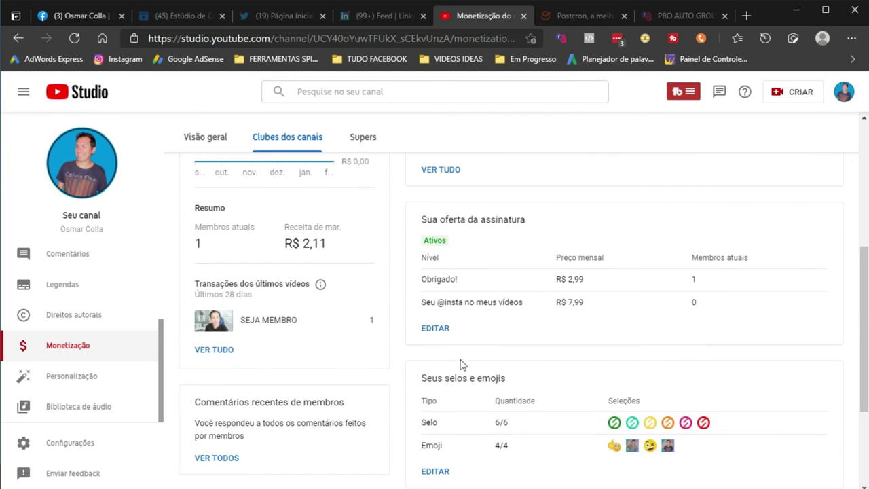
scroll(267, 324, "up", 5)
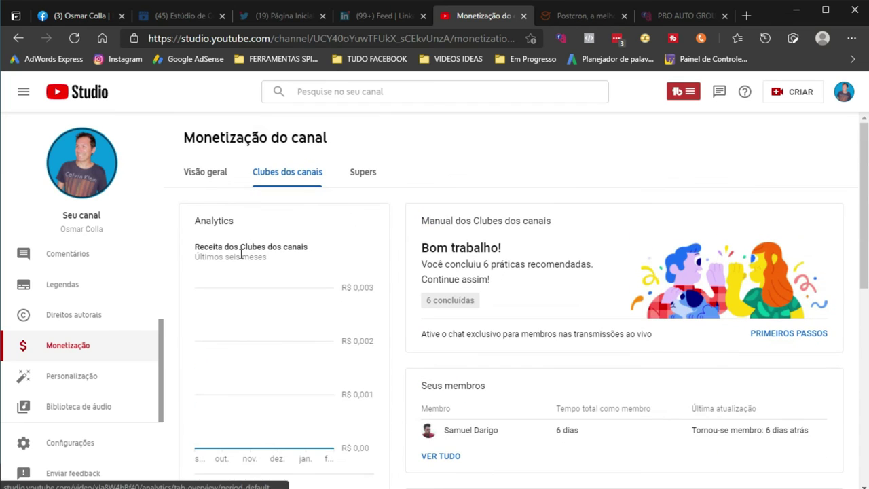